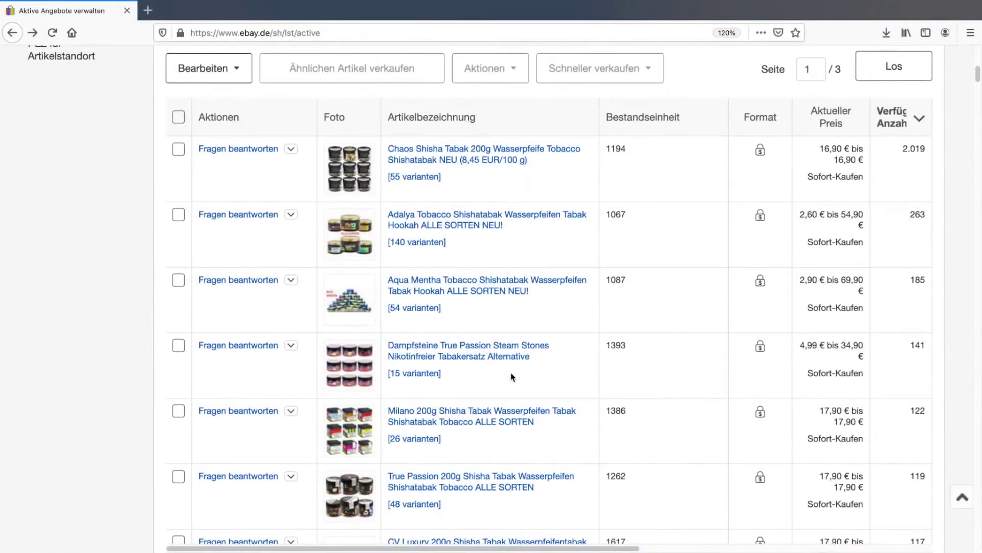
scroll(512, 376, down, 2)
scroll(512, 377, down, 1)
scroll(512, 377, down, 1)
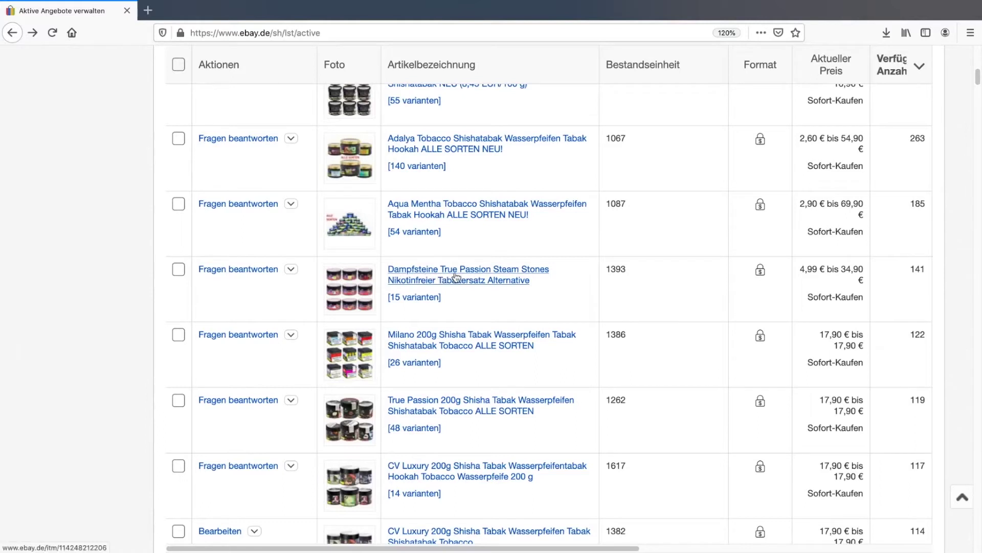
- Open the Dampfsteine True Passion Steam Stones listing and its Varianten editing section
click(455, 276)
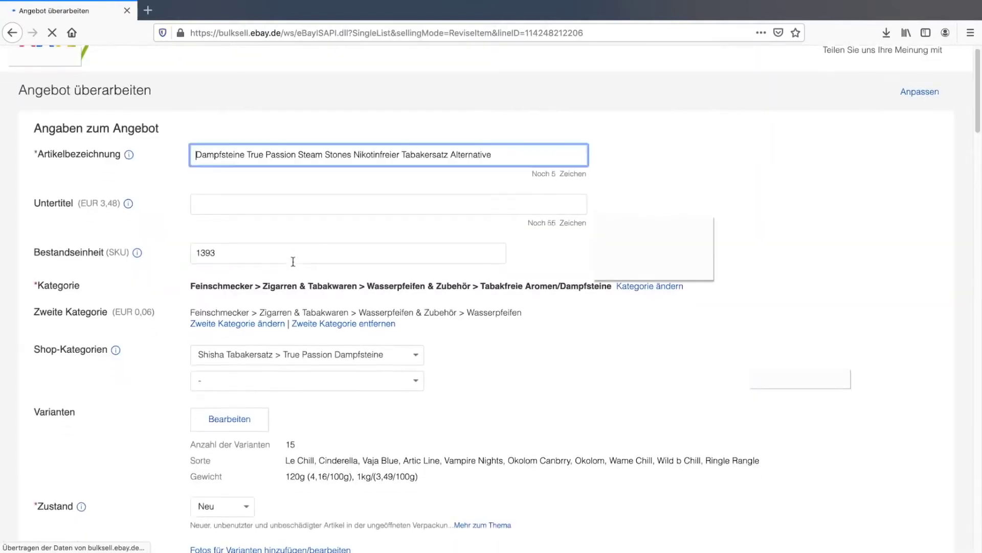
scroll(293, 262, down, 2)
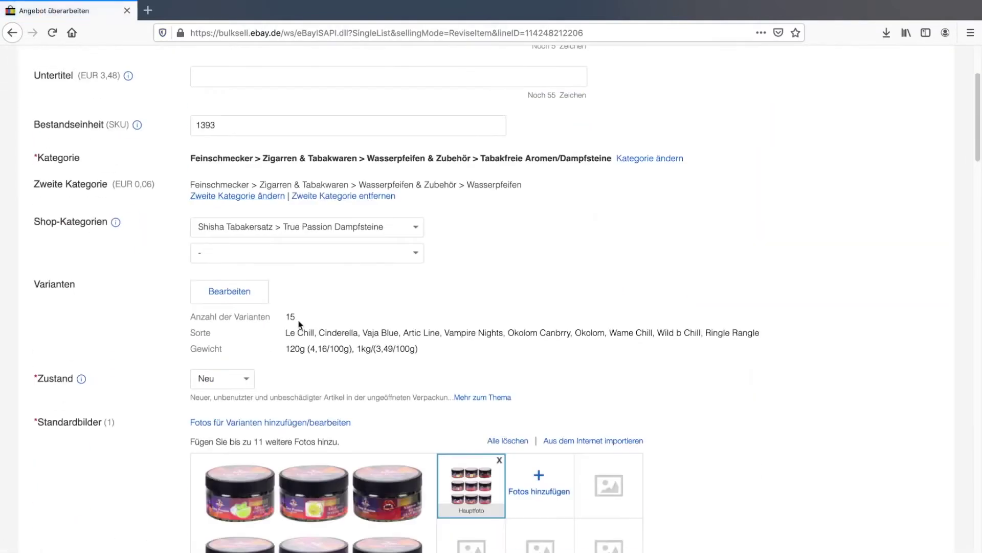
click(214, 285)
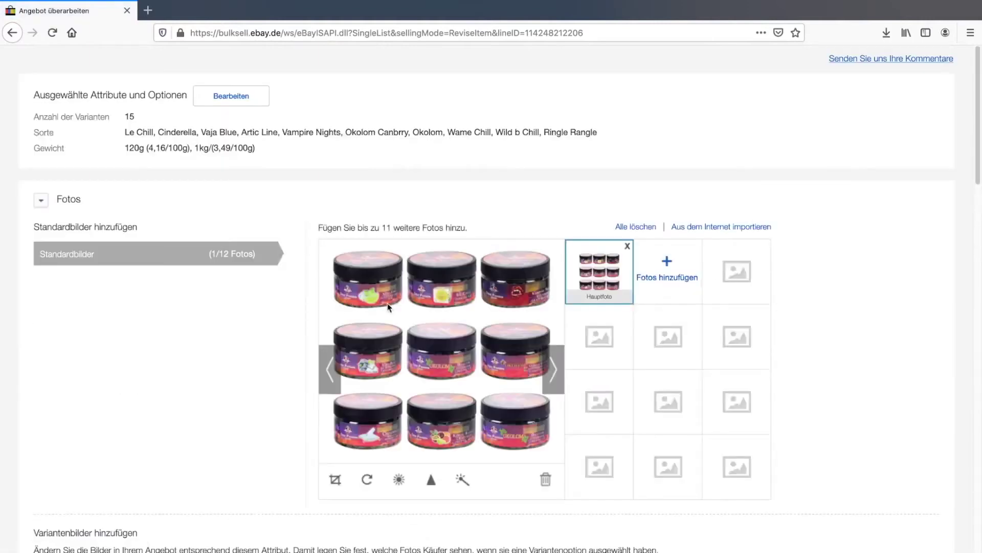
scroll(305, 315, down, 1)
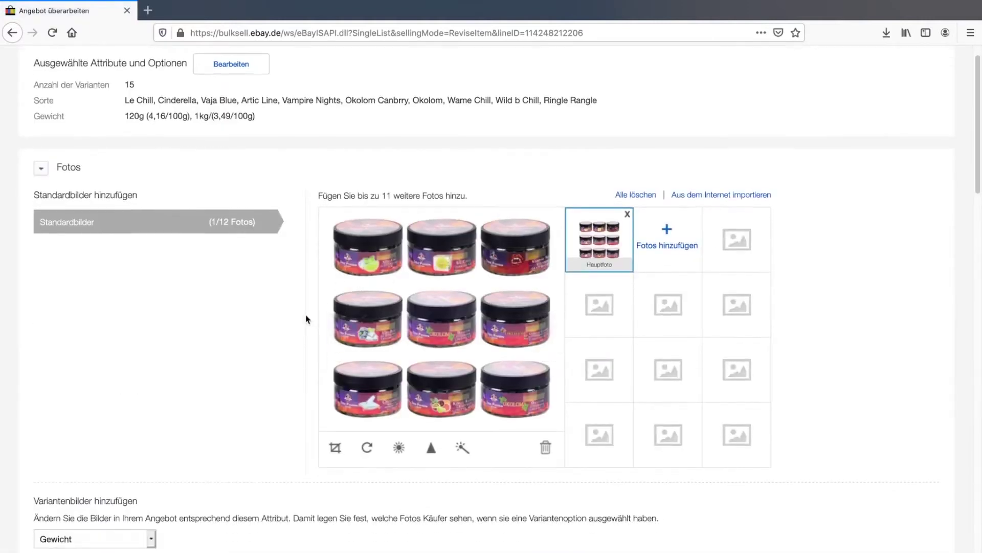
scroll(306, 318, up, 1)
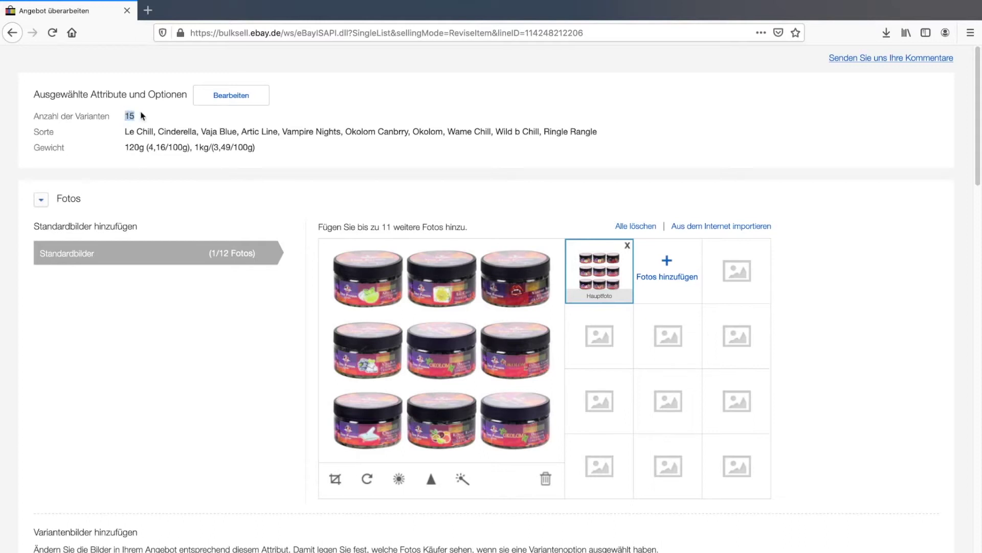
- Add a custom variation attribute named MPN and start creating its own option values
click(230, 96)
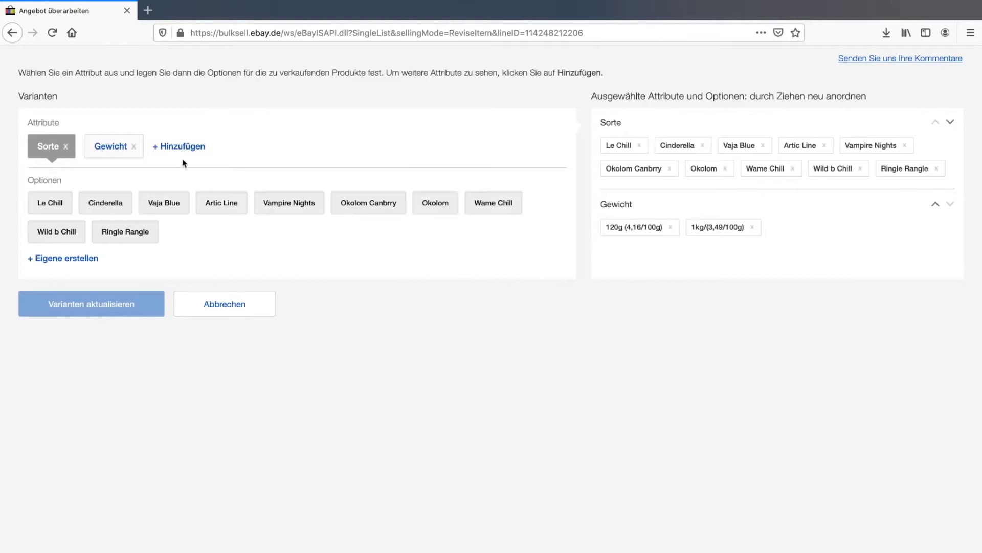
click(190, 147)
click(223, 191)
text(MPN)
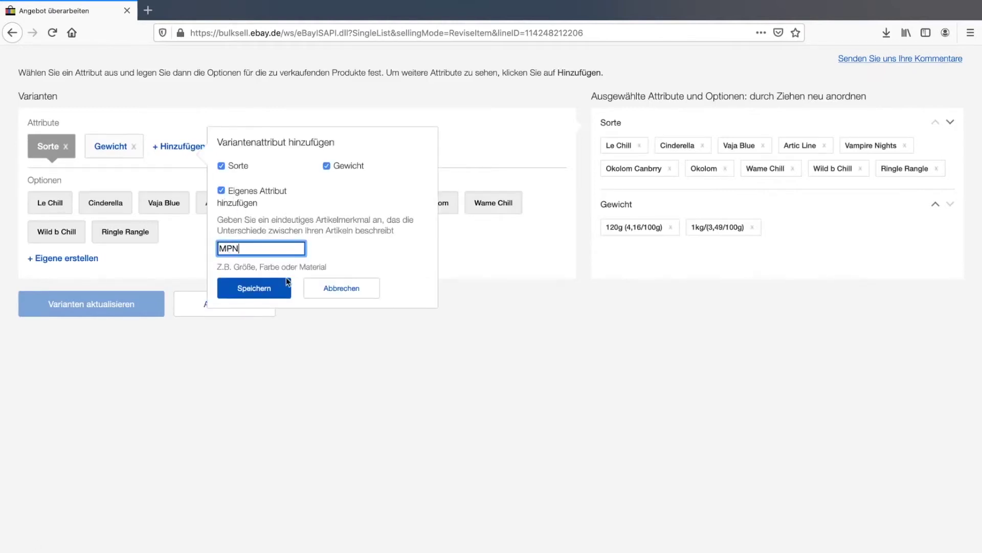
click(270, 290)
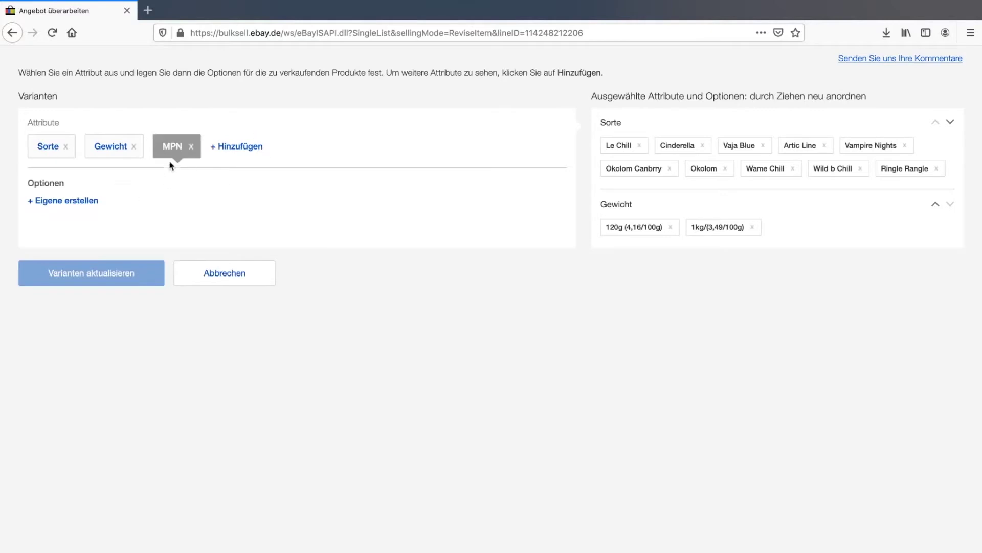
click(62, 201)
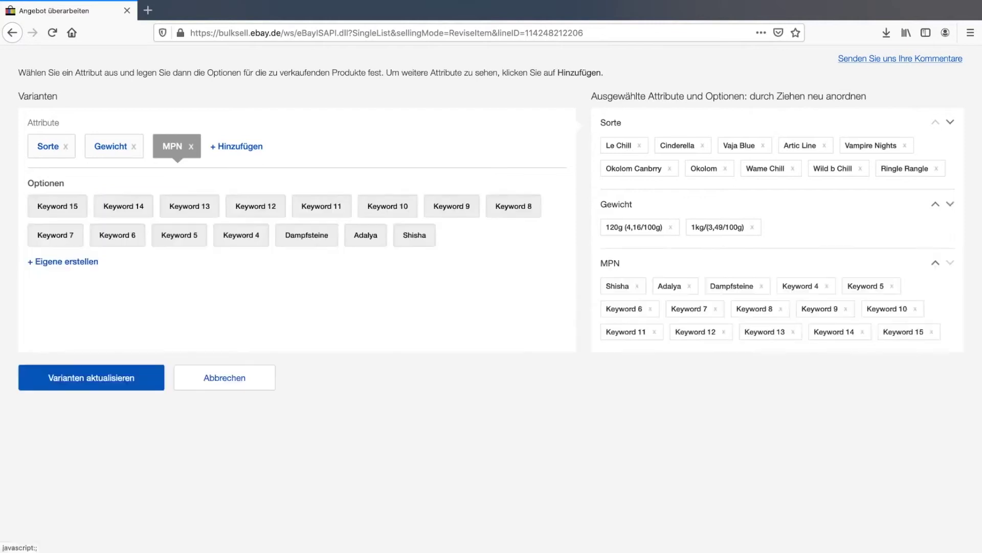
- Apply the variations for manual entry, giving Cinderella MPN Adalya and Vaja Blue Dampfsteine
click(125, 377)
click(467, 146)
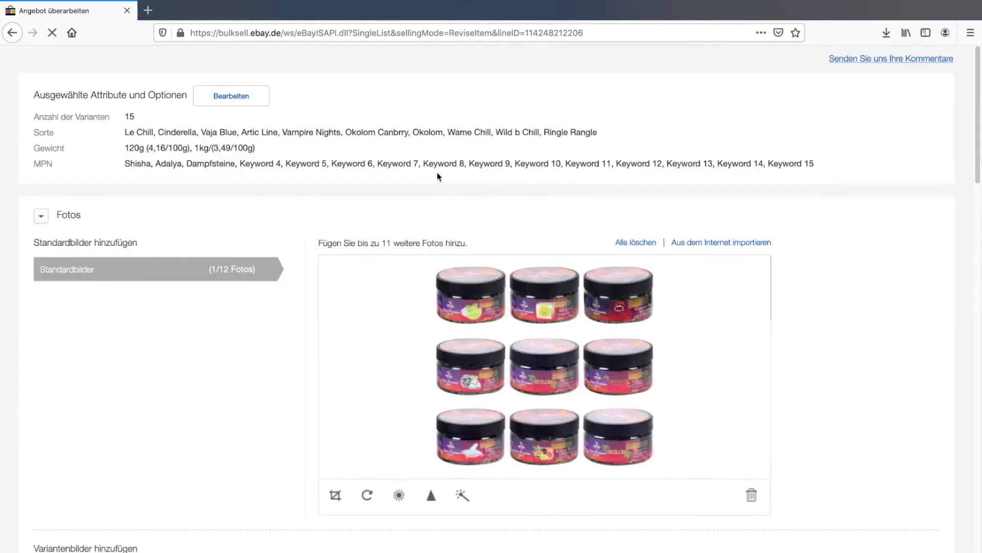
scroll(352, 216, down, 8)
scroll(352, 217, down, 5)
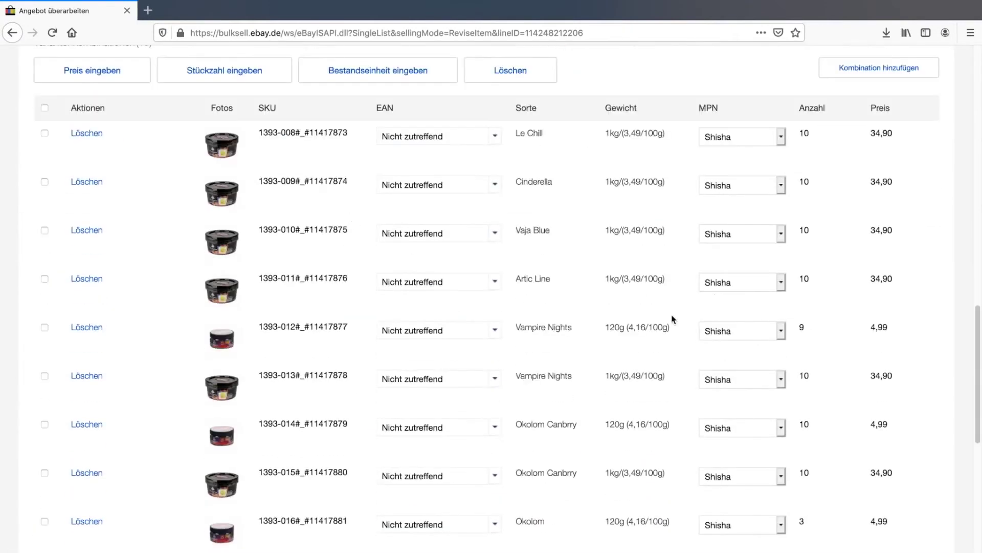
click(781, 136)
click(781, 137)
click(782, 186)
click(764, 196)
click(780, 233)
click(781, 234)
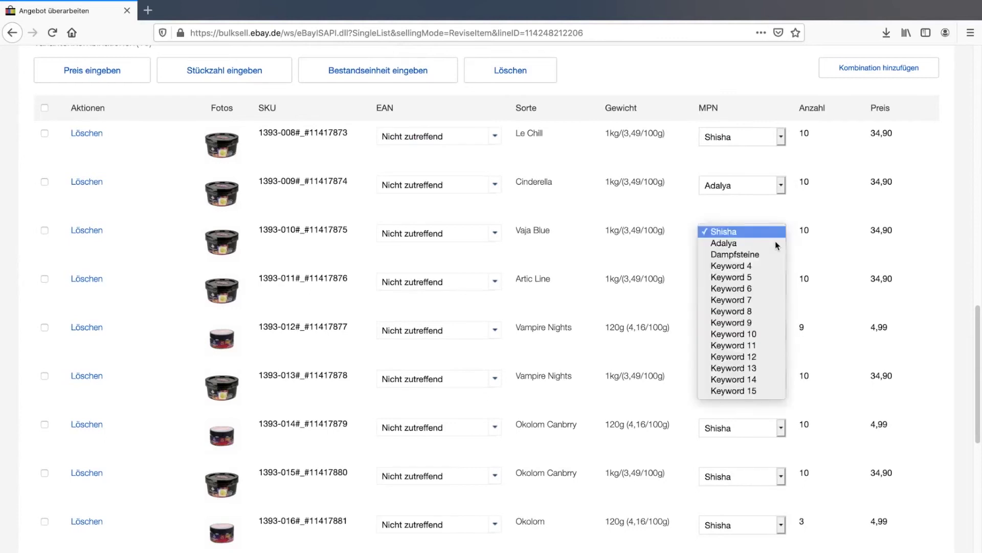
click(774, 254)
scroll(773, 282, down, 1)
scroll(774, 281, up, 1)
- Assign MPNs Keyword 4 through Keyword 8 to Artic Line, Vampire Nights and Okolom Canbrry rows
click(781, 266)
click(782, 266)
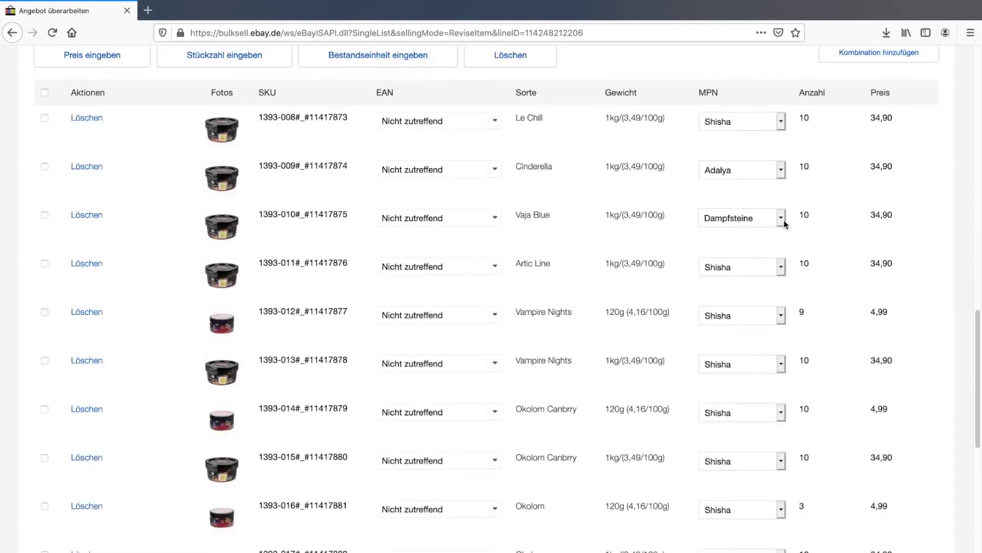
click(781, 267)
click(774, 301)
click(782, 266)
click(773, 280)
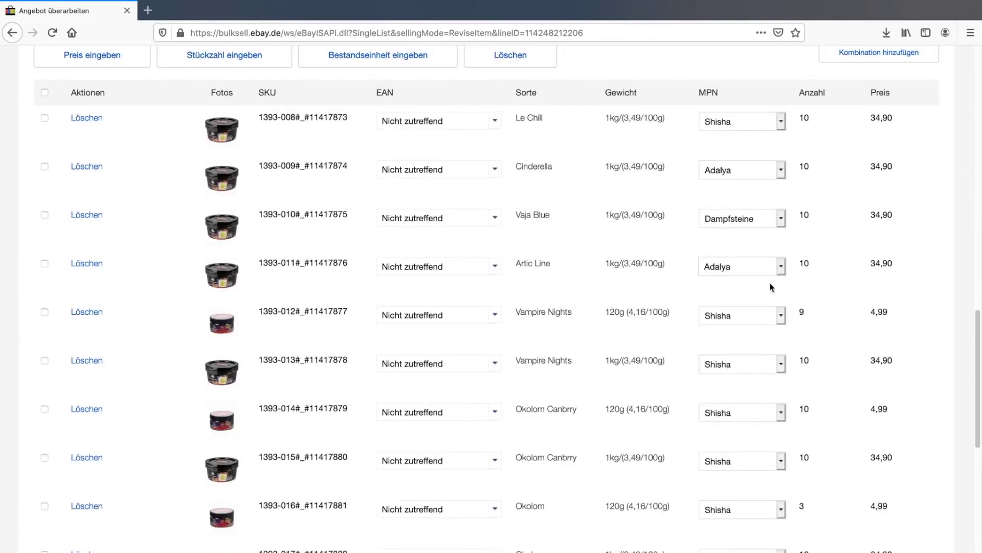
click(774, 299)
click(774, 353)
click(772, 379)
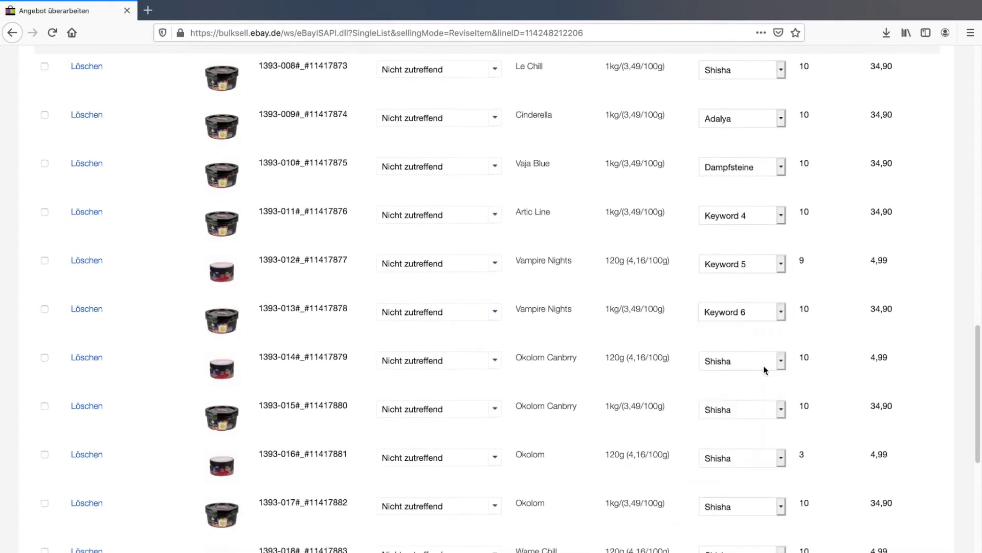
scroll(771, 364, down, 3)
click(780, 364)
click(771, 388)
- Assign MPNs Keyword 9 through Keyword 15 to Okolom, Wame Chill, Wild b Chill and Ringle Rangle
click(781, 295)
click(770, 385)
click(780, 344)
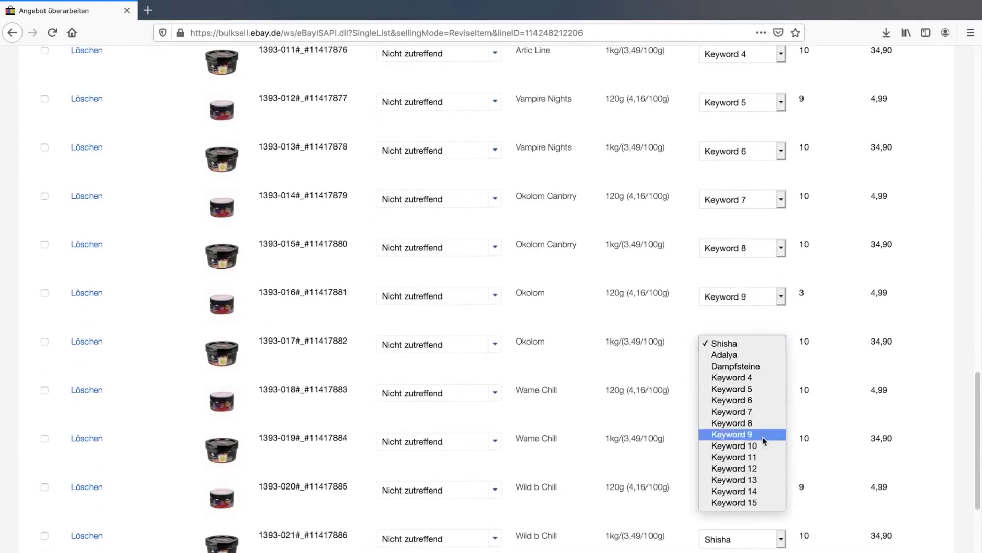
click(770, 445)
scroll(770, 384, down, 3)
click(780, 318)
click(781, 367)
click(758, 491)
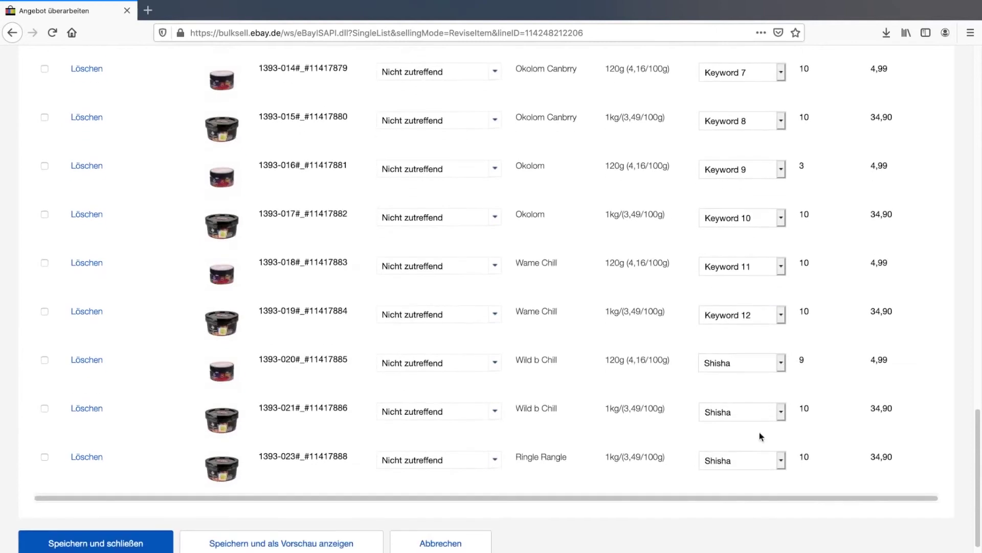
click(781, 416)
click(758, 502)
click(781, 393)
click(757, 414)
click(781, 441)
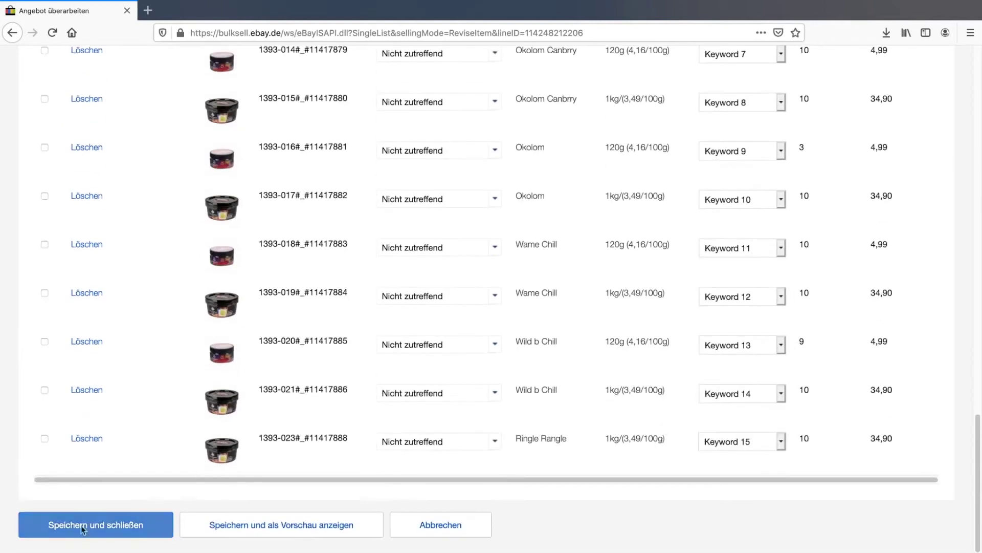
- Save the variation changes, search eBay for 'ebakery', and open the Test listing
click(108, 524)
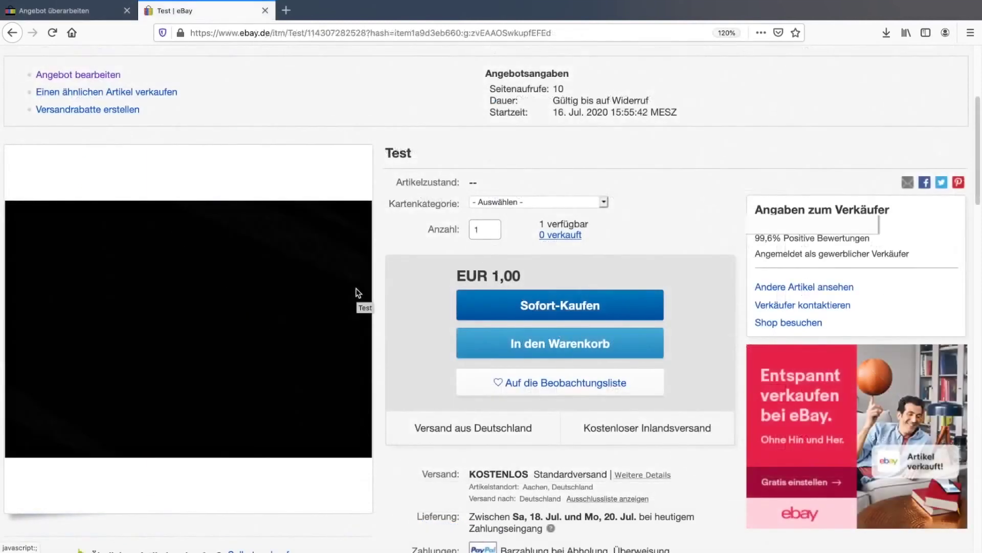
scroll(356, 288, down, 1)
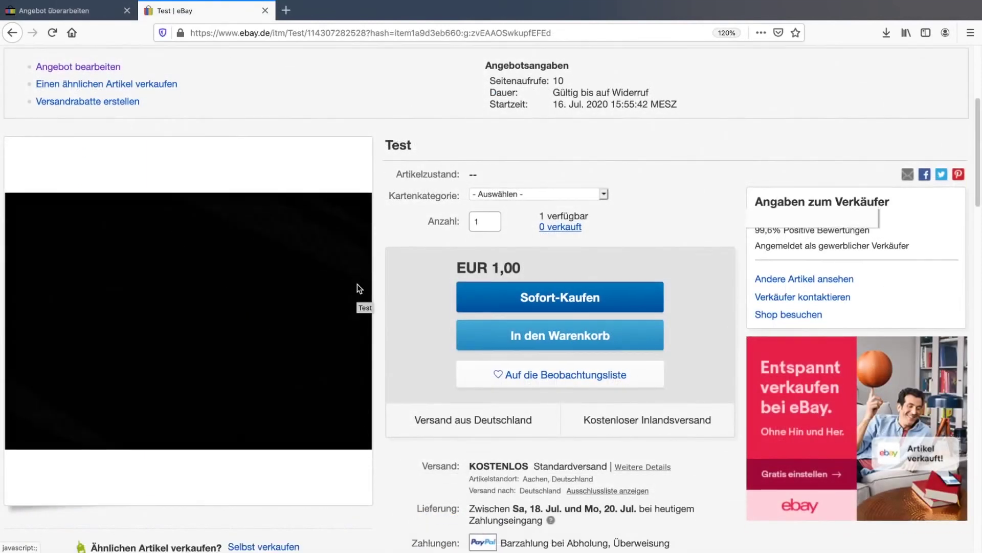
scroll(356, 287, up, 1)
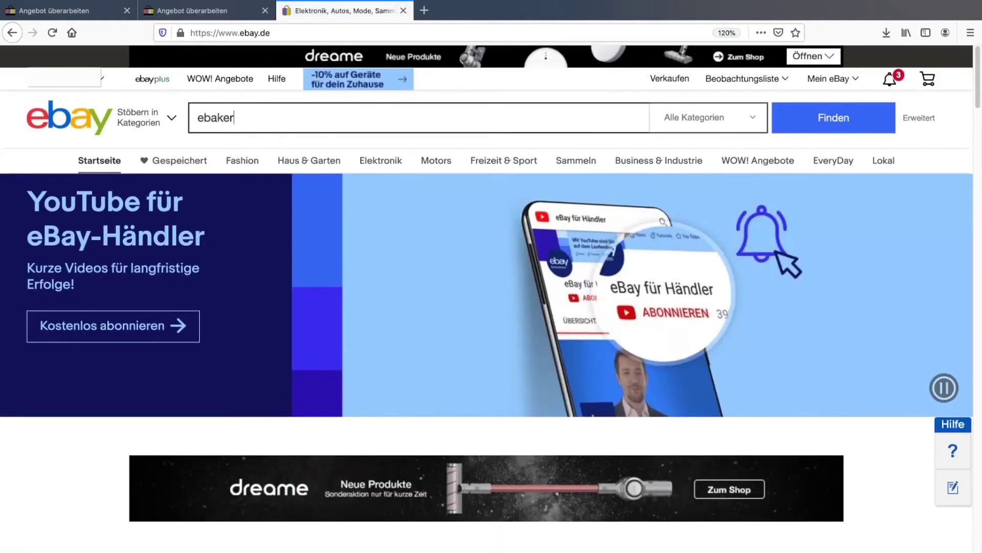
text(y)
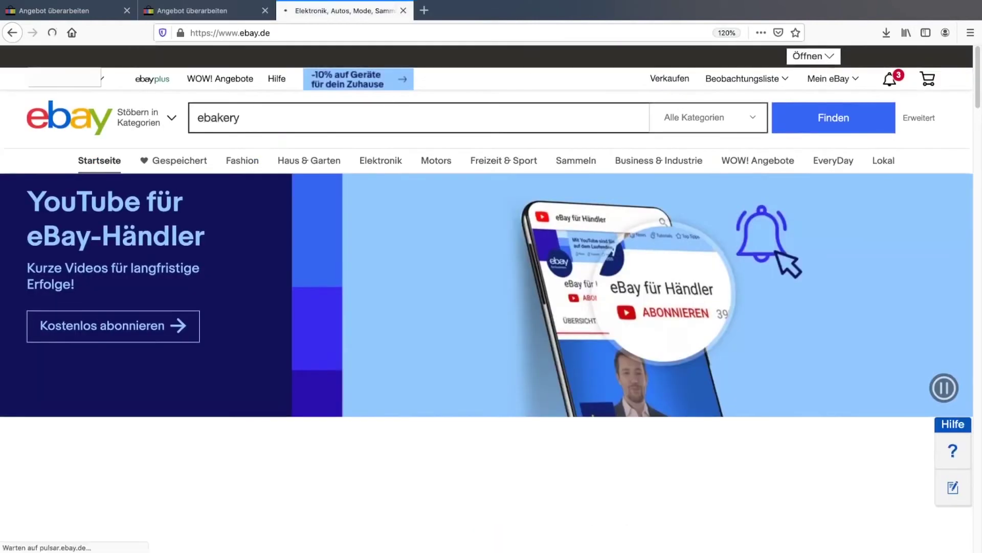
key(Return)
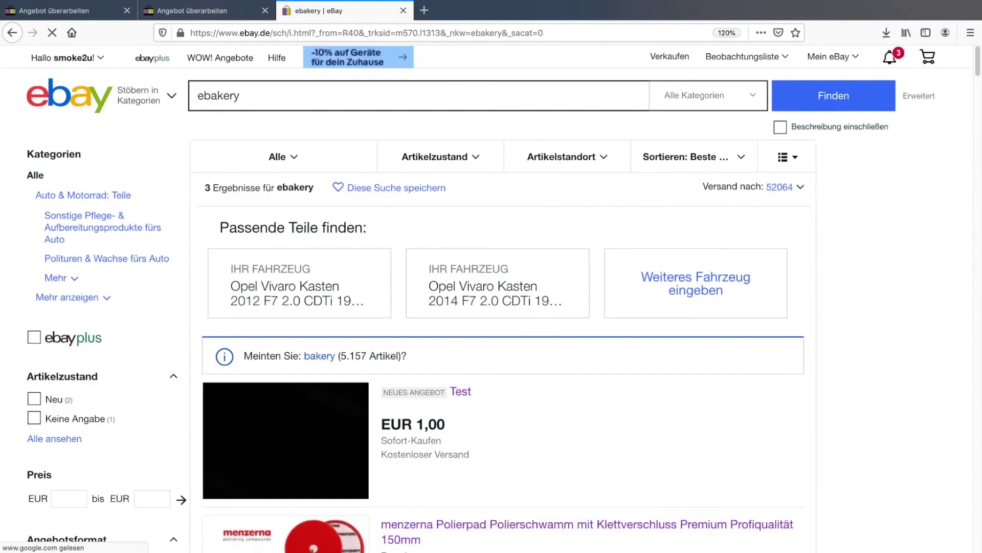
scroll(280, 258, down, 2)
scroll(281, 259, down, 1)
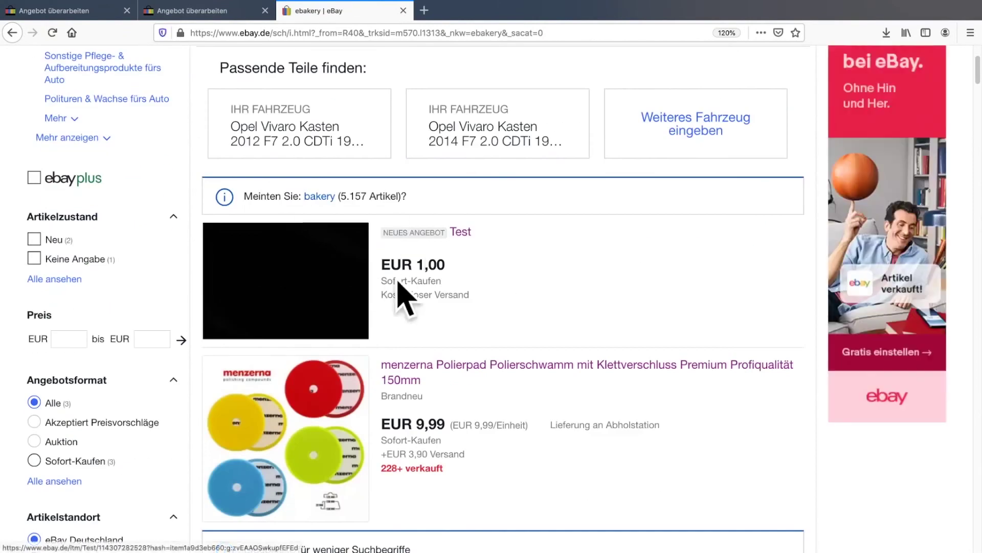
click(296, 285)
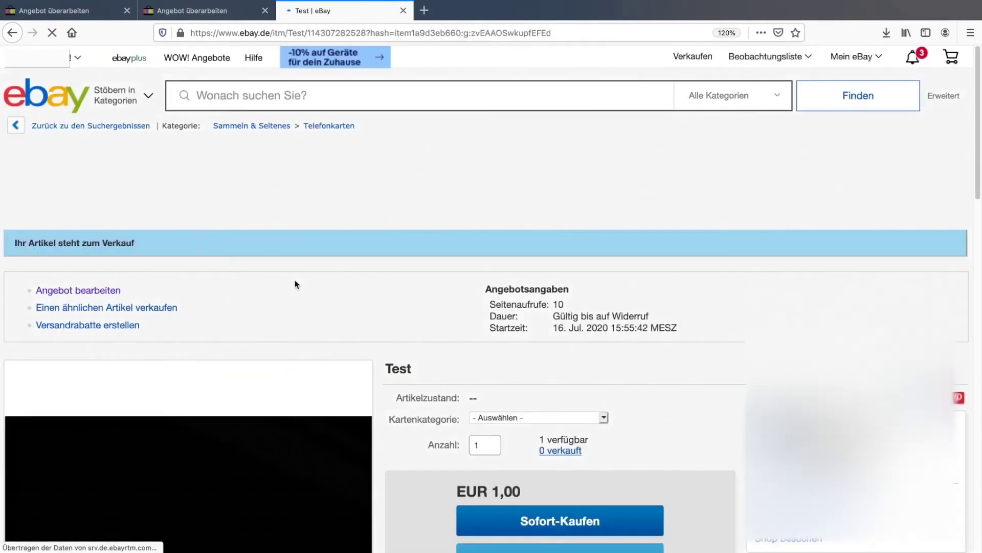
scroll(296, 285, down, 2)
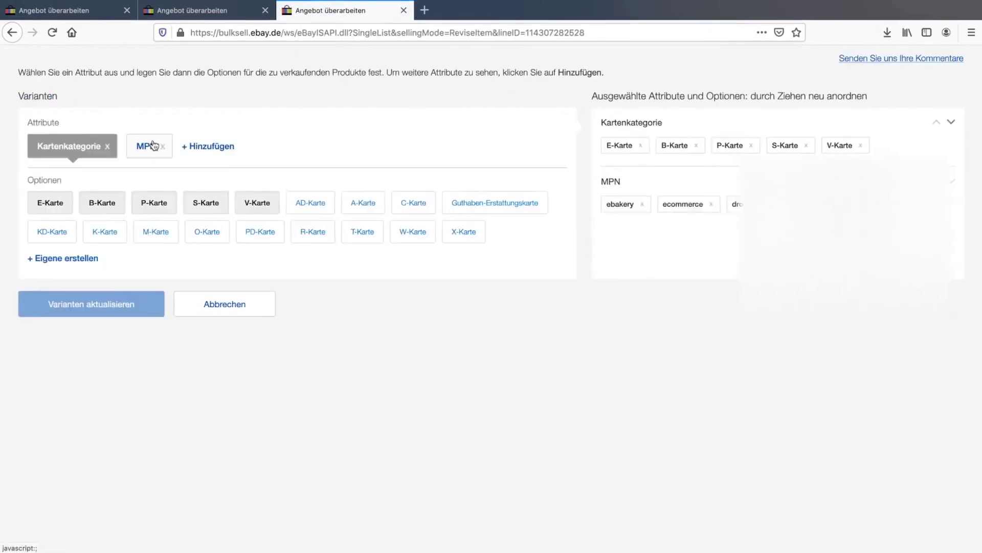
- Create the custom MPN option 'longtail_keywords_ebakery' for the Test listing
click(52, 232)
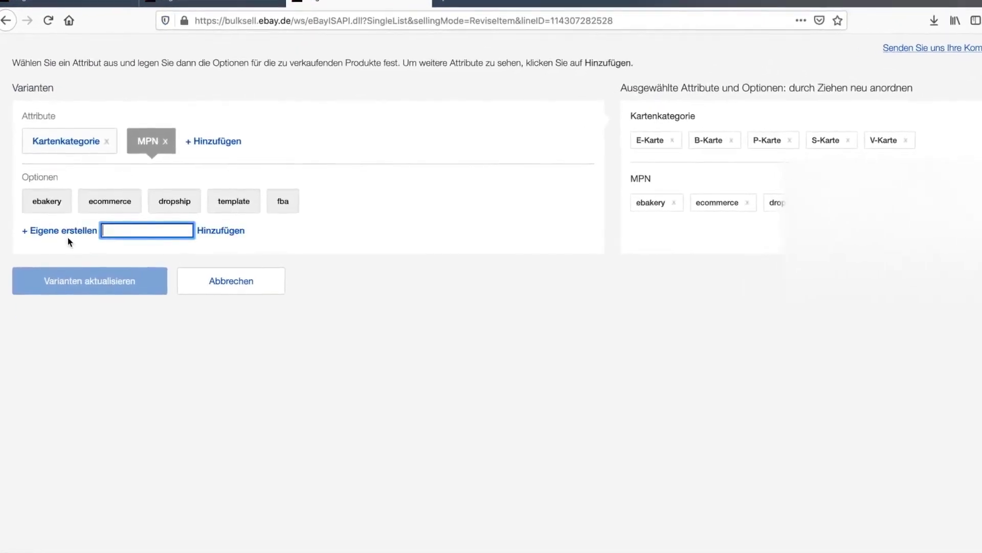
text(longtail_keyword)
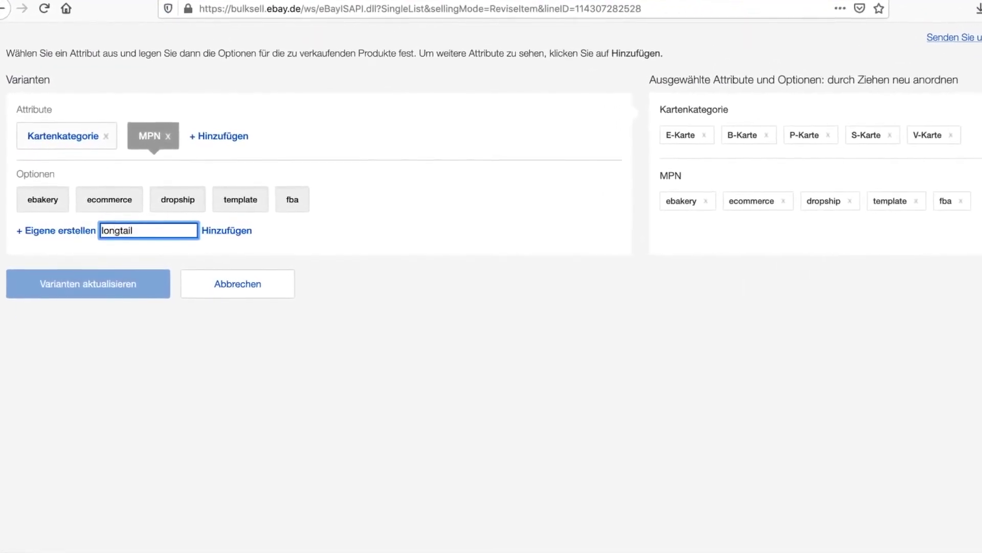
text(s_ebakery)
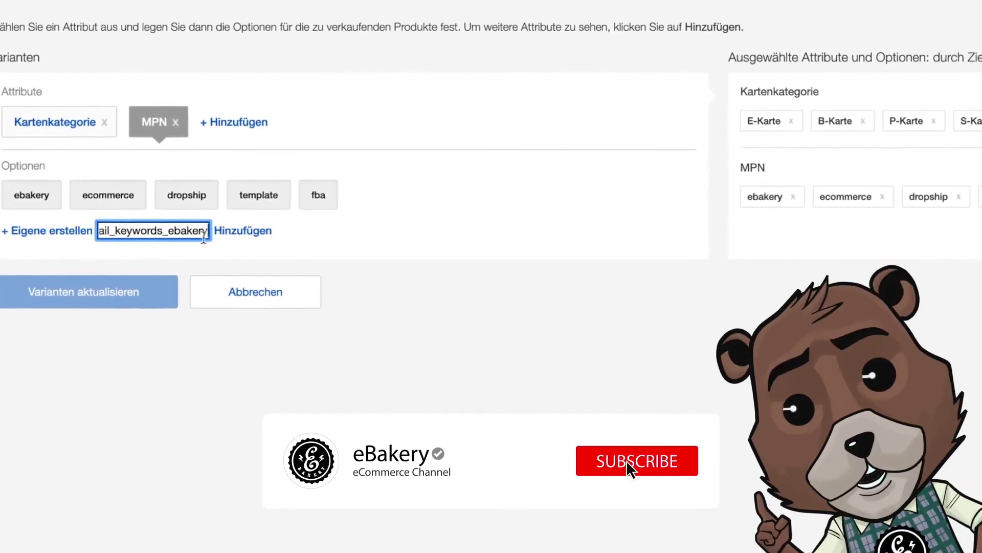
click(230, 231)
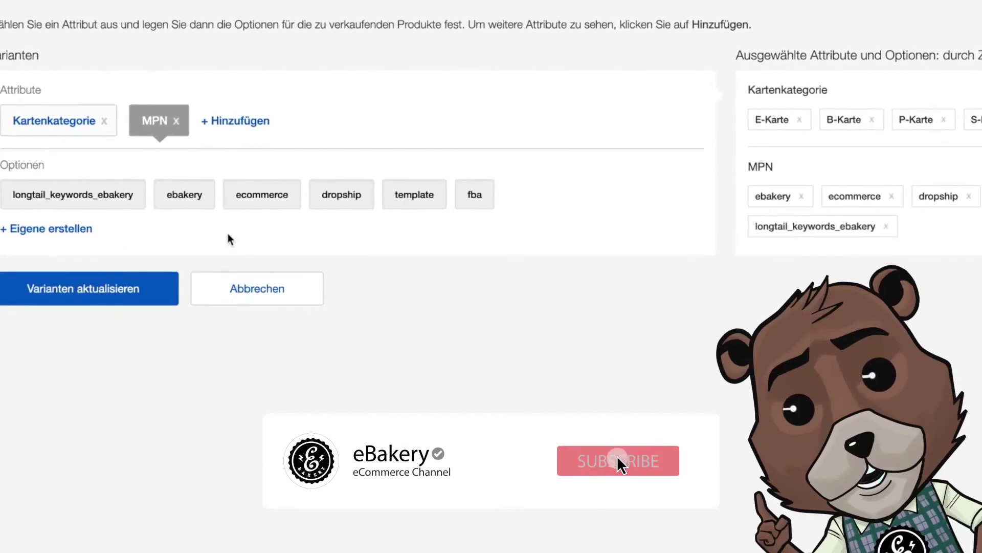